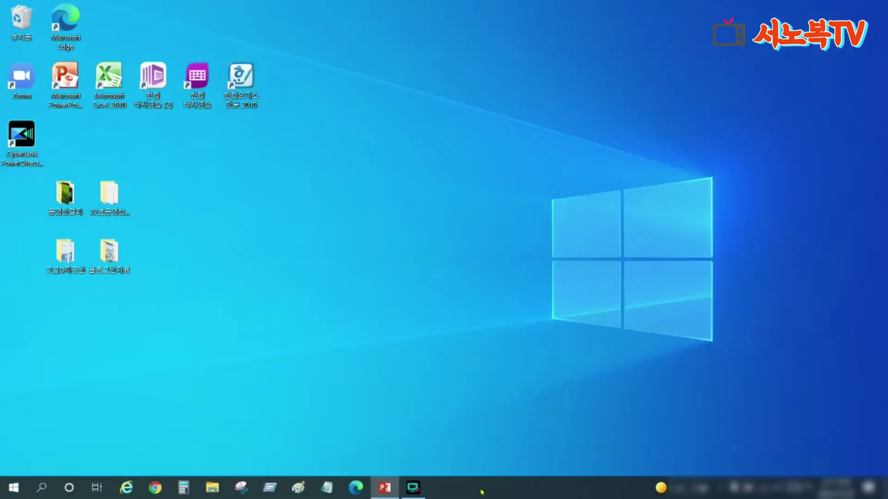
Step: Switch the taskbar's search display to the full search box (검색 상자 표시)
right_click(482, 491)
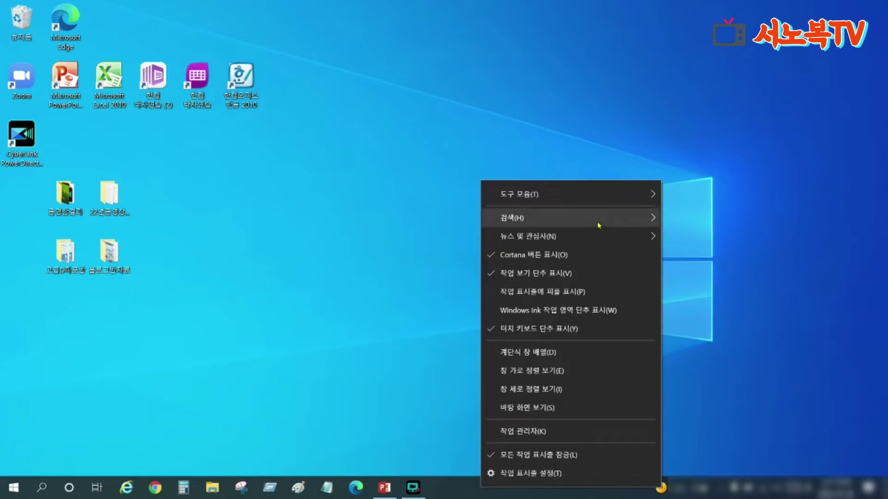
mouse_move(590, 223)
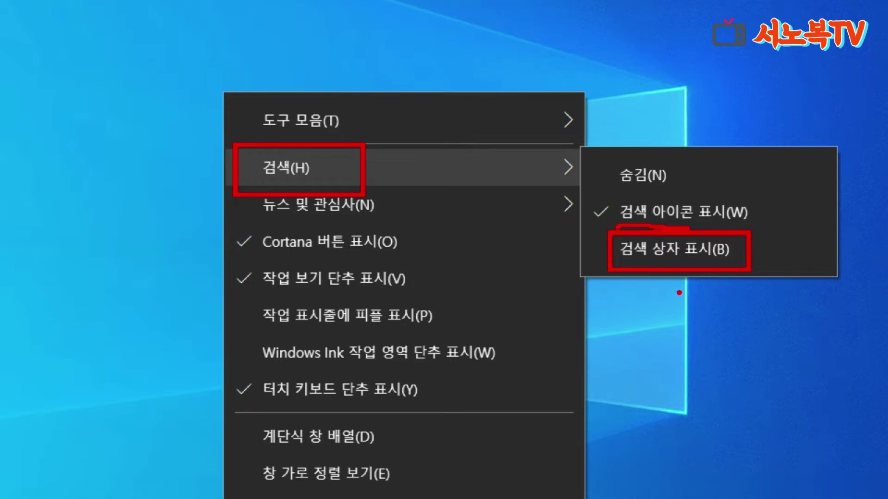
click(665, 252)
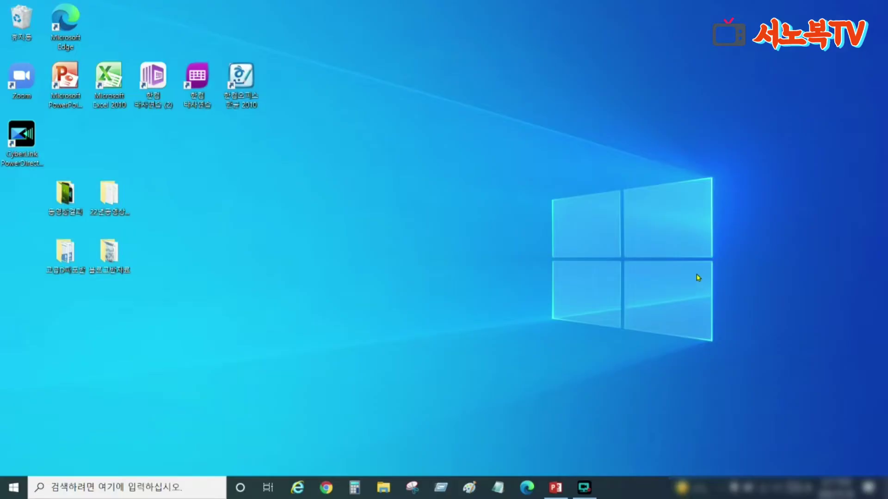
right_click(632, 481)
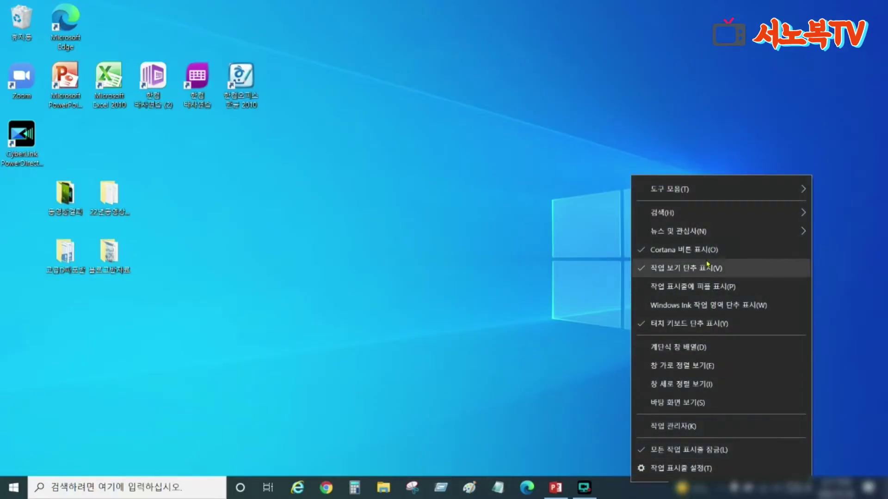
click(723, 212)
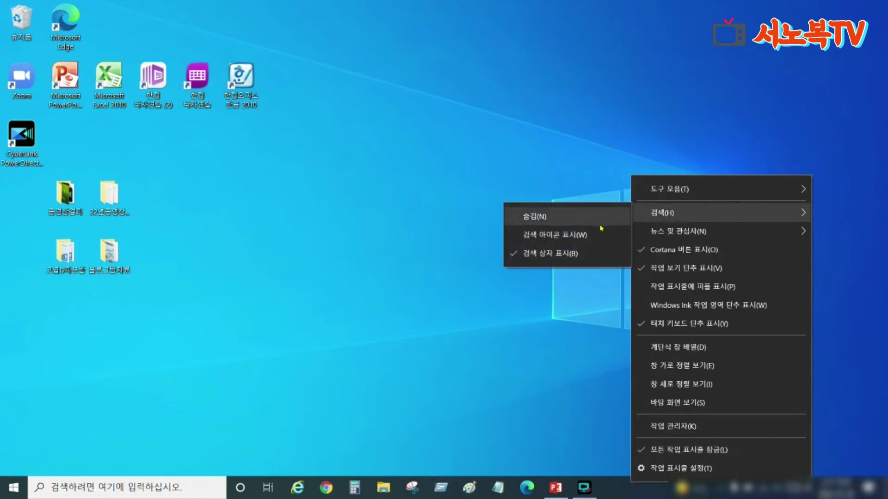
click(574, 253)
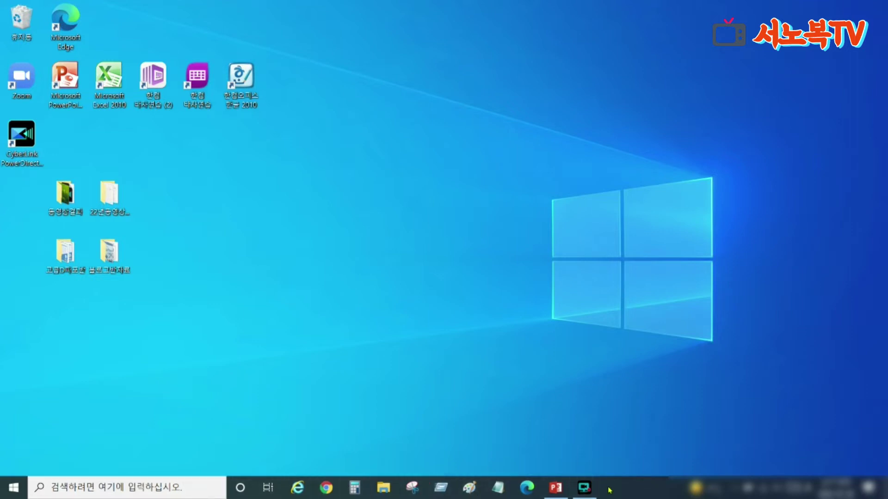
click(635, 492)
click(634, 493)
click(634, 493)
mouse_move(642, 439)
mouse_down()
mouse_move(628, 490)
mouse_move(638, 442)
mouse_move(673, 426)
mouse_move(653, 465)
mouse_up()
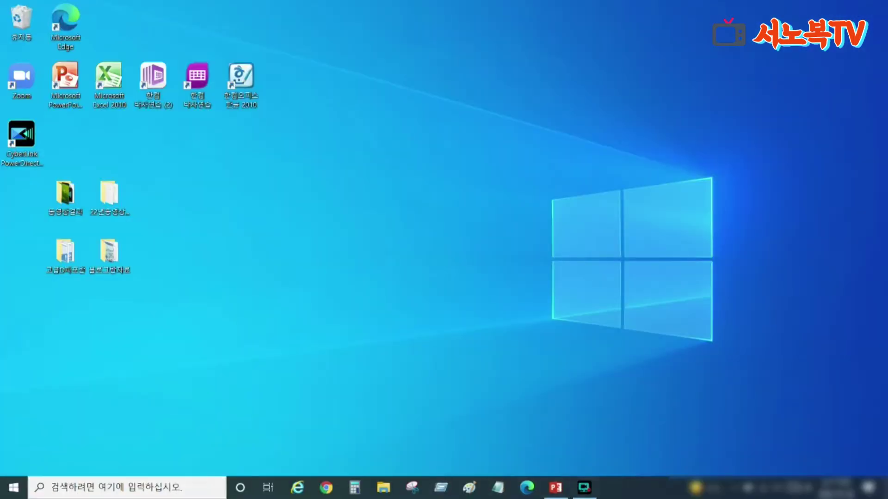
Step: Change the taskbar's search display from the box to the icon only (검색 아이콘 표시)
right_click(95, 489)
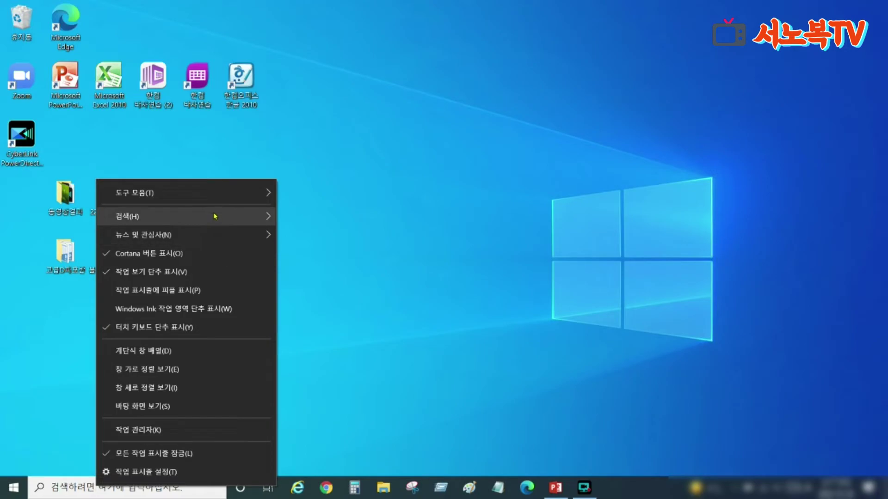
mouse_move(215, 216)
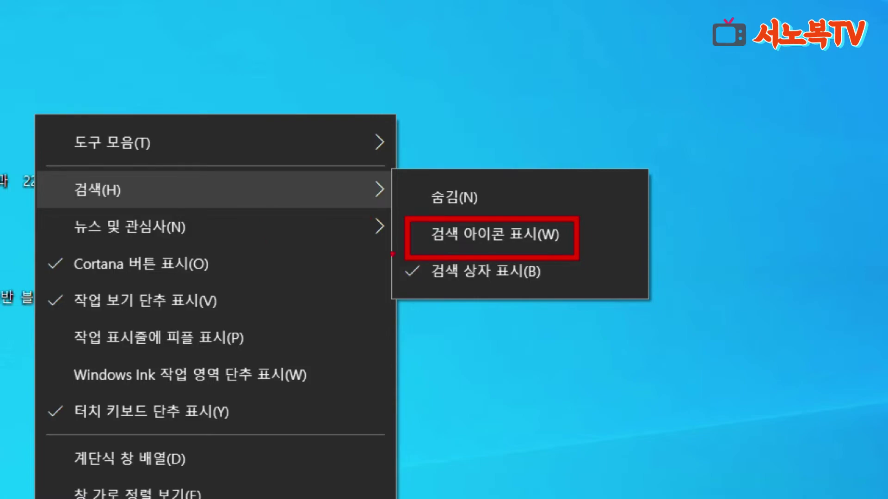
click(417, 277)
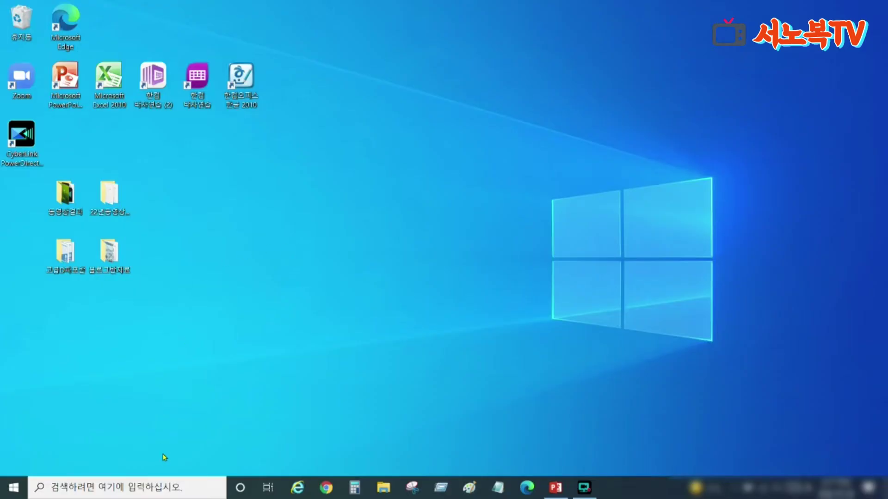
right_click(163, 490)
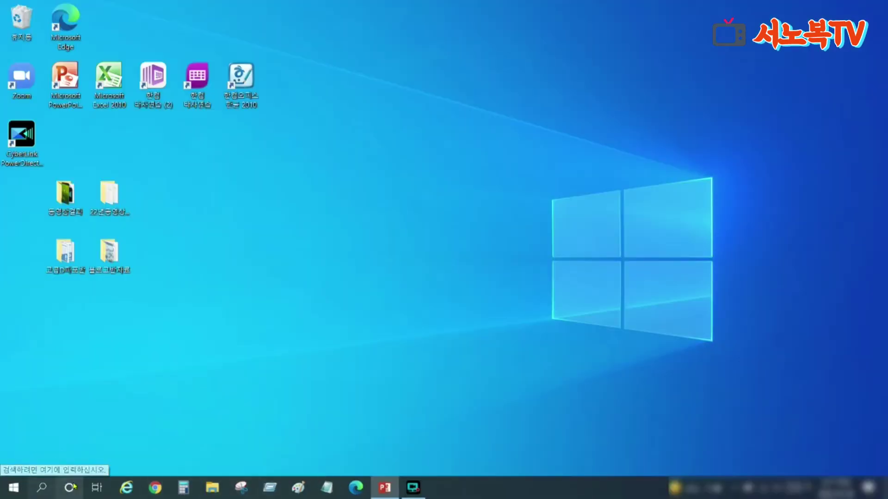
Step: Hide search from the taskbar by setting its search display to 숨김
right_click(511, 489)
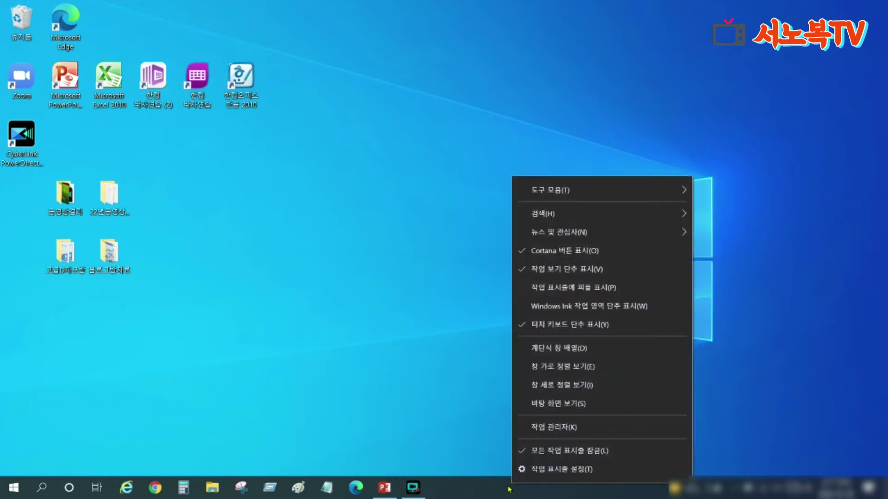
mouse_move(668, 217)
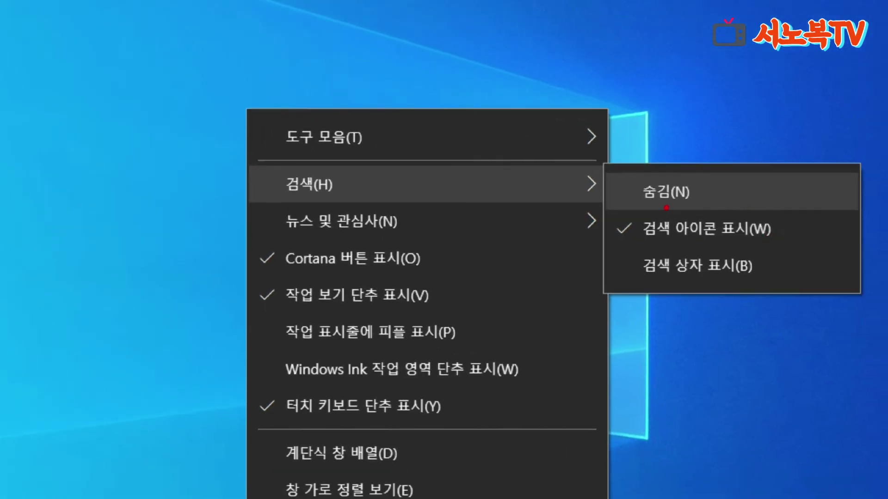
mouse_move(666, 208)
mouse_down()
mouse_move(638, 155)
mouse_move(700, 209)
mouse_up()
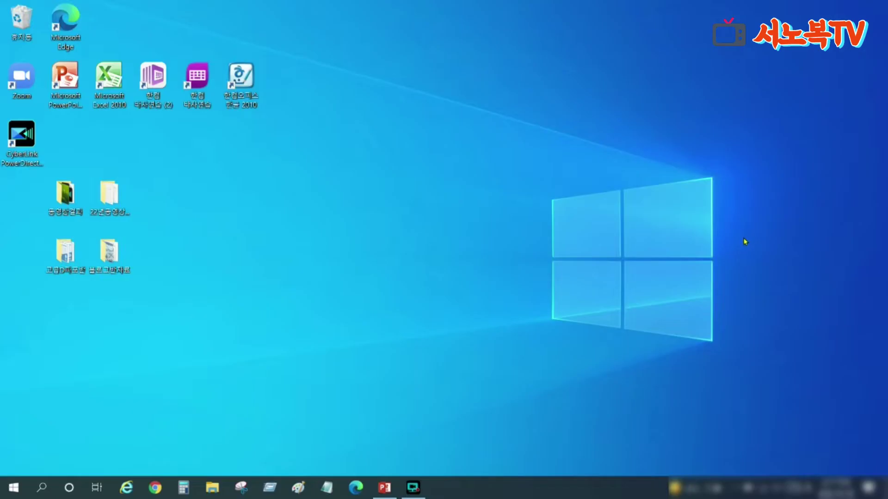
right_click(555, 488)
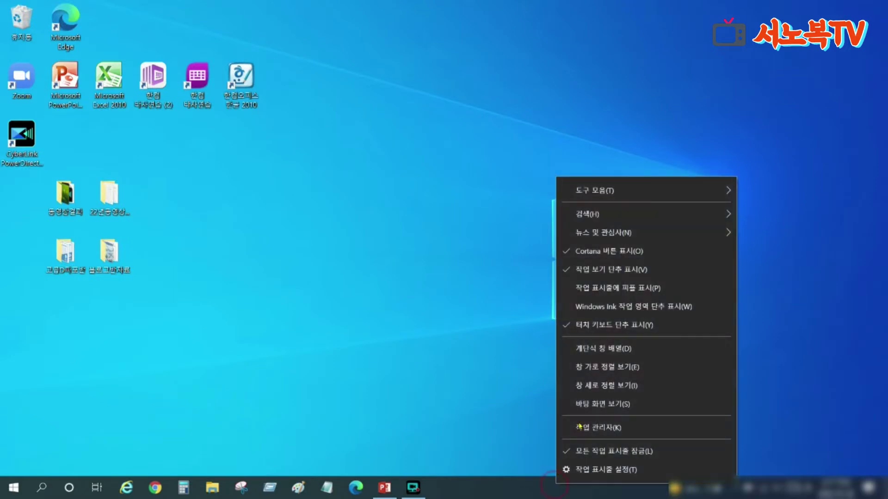
mouse_move(712, 214)
click(764, 216)
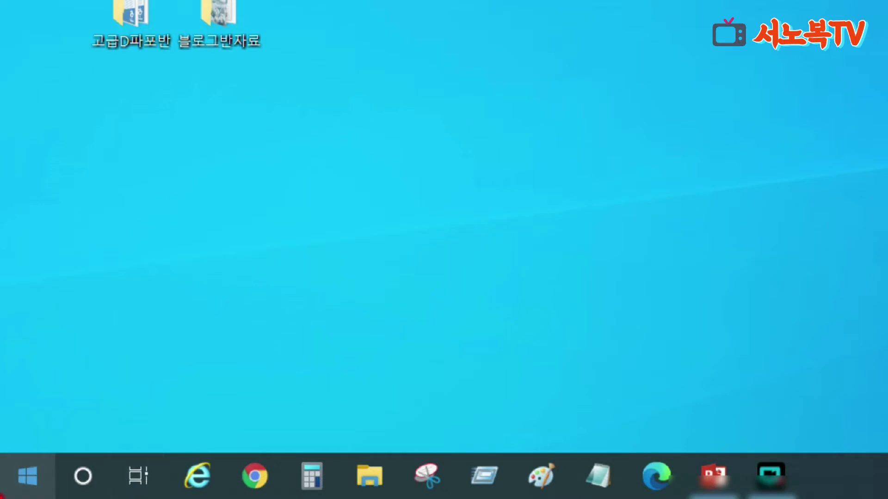
drag(60, 467, 76, 488)
drag(92, 410, 417, 452)
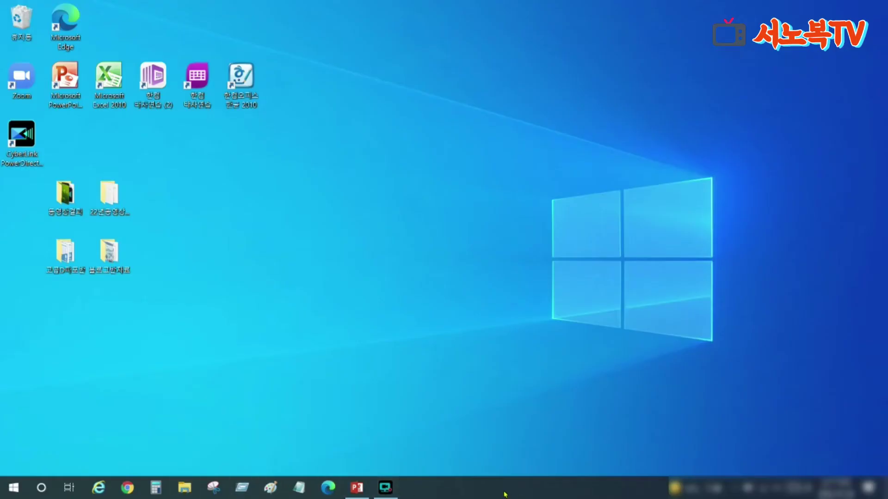
Step: Bring search back to the taskbar as an icon (검색 아이콘 표시)
click(492, 491)
click(493, 491)
right_click(495, 490)
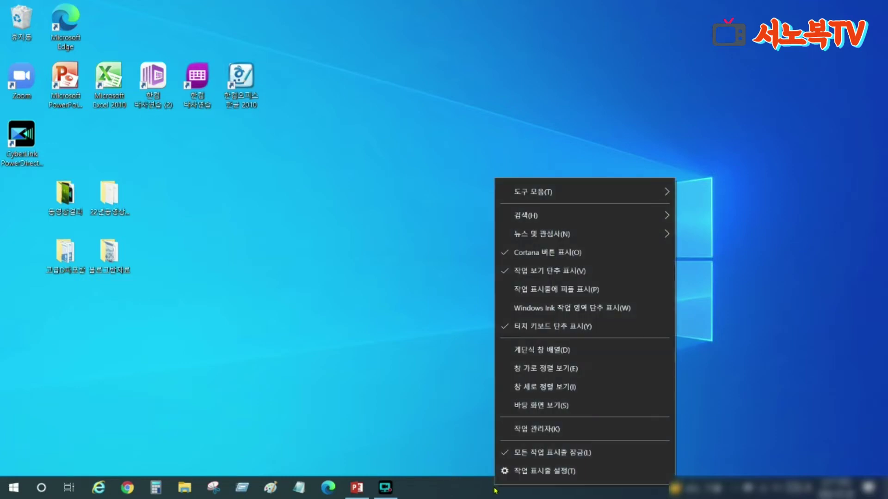
click(666, 215)
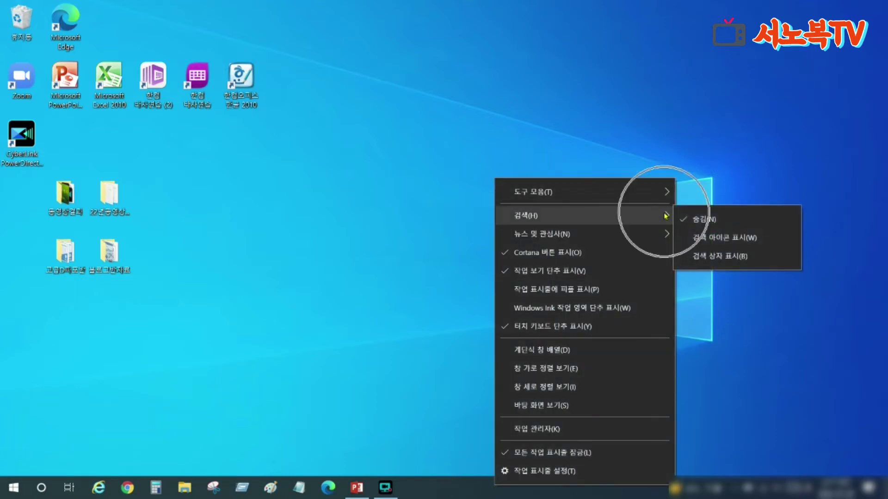
click(699, 237)
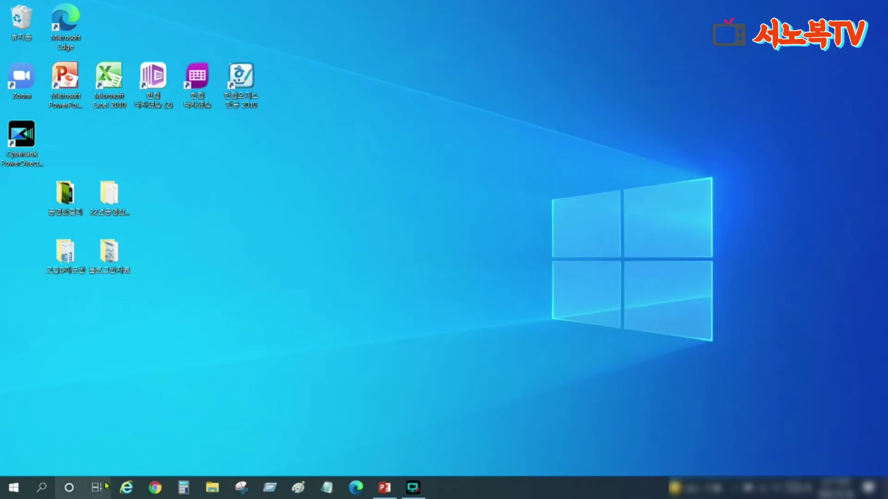
Step: Search Windows for "그", launch the 그림판 app from the results, and close its window
click(14, 487)
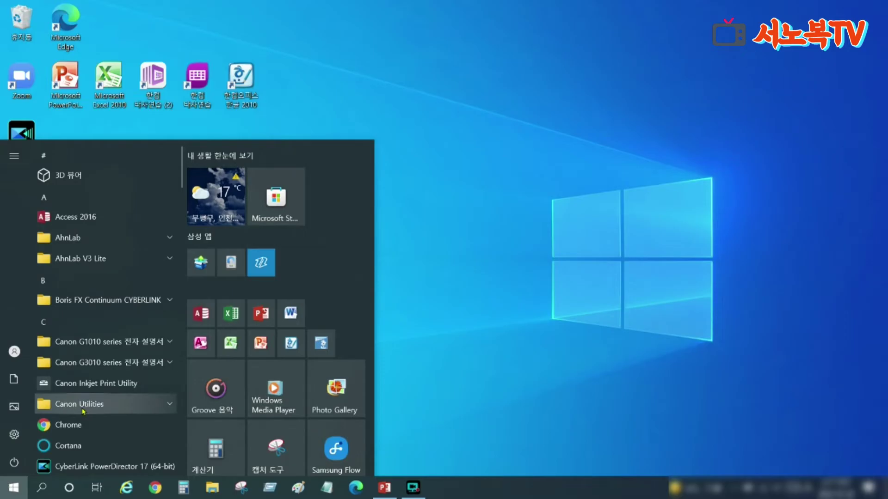
click(41, 487)
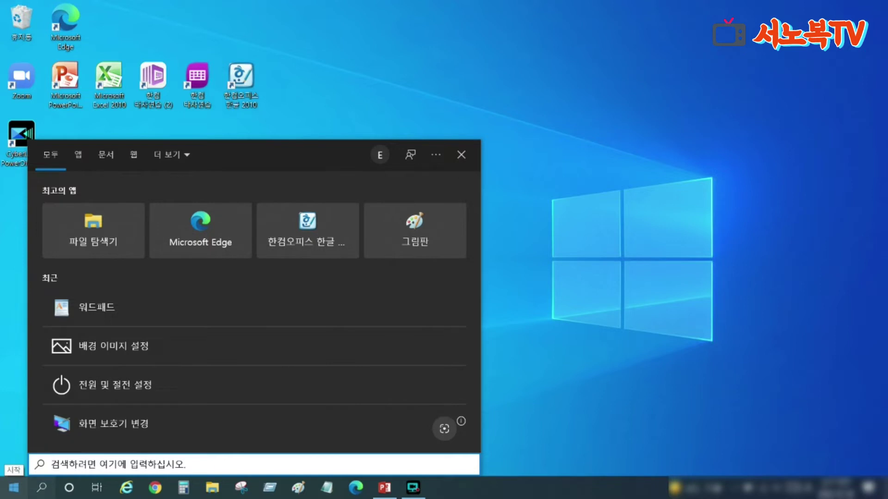
text(그)
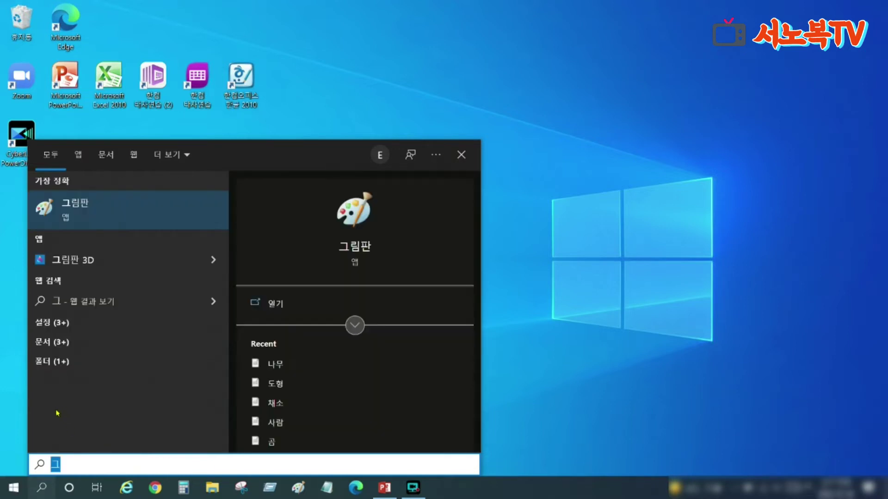
click(85, 210)
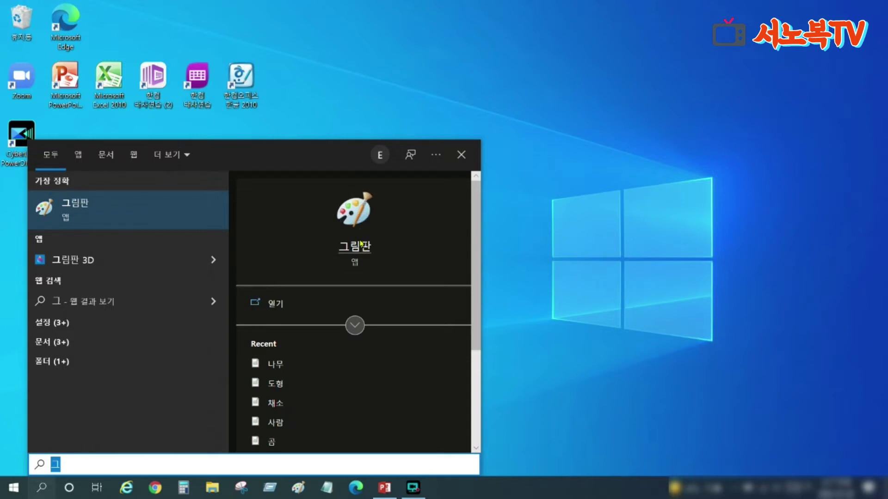
click(140, 210)
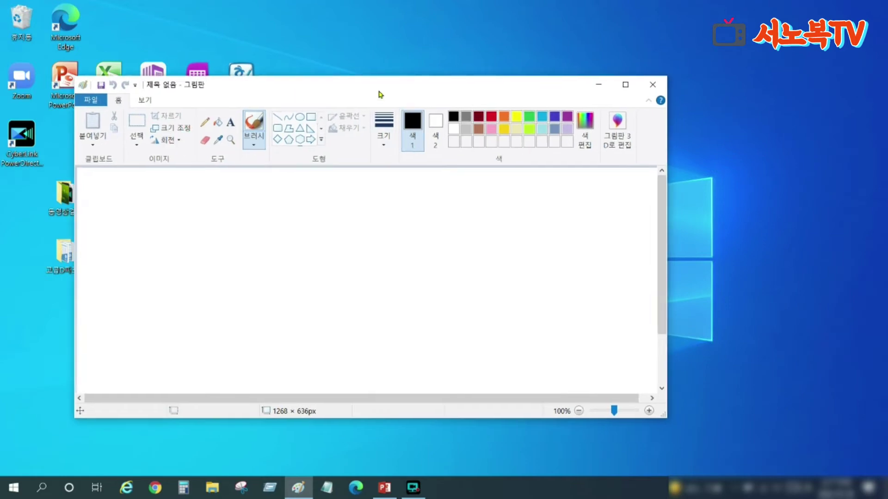
click(656, 87)
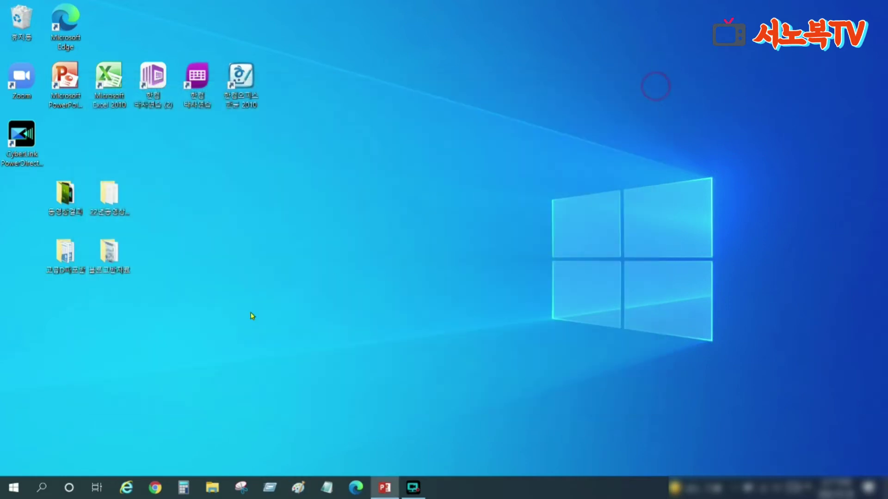
Step: Toggle the Windows search window open and closed several times from the taskbar
click(42, 488)
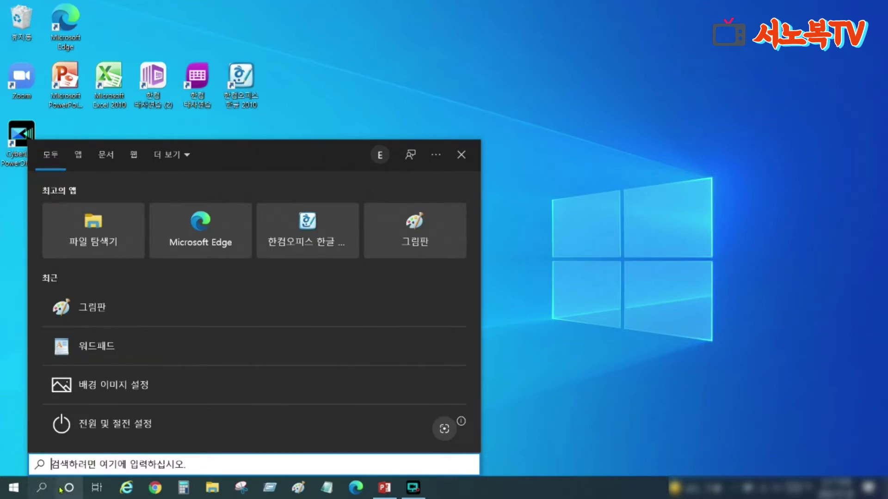
click(43, 488)
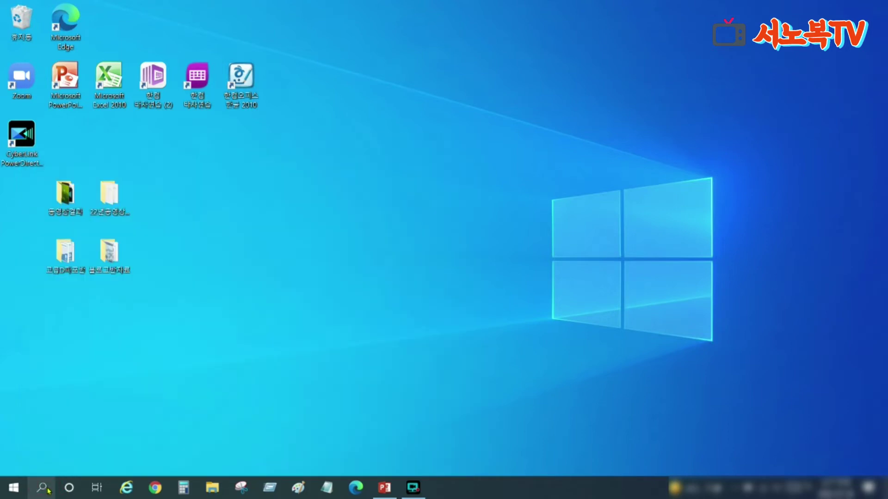
click(46, 487)
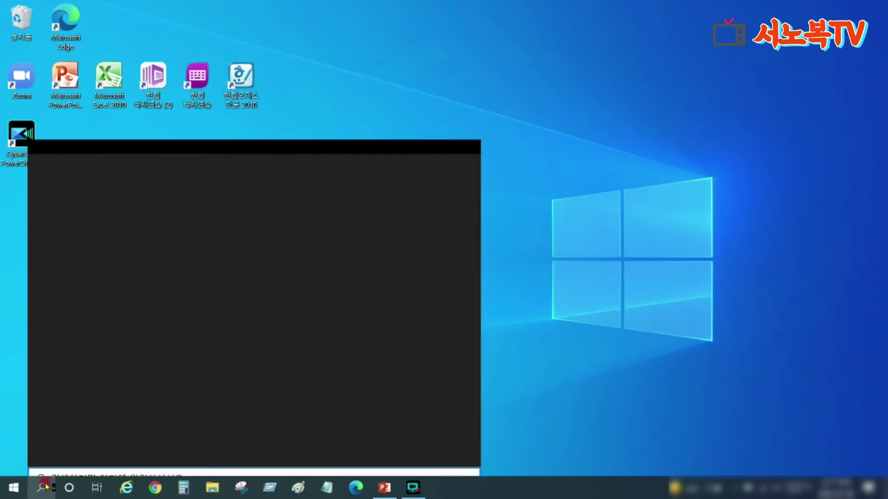
click(45, 487)
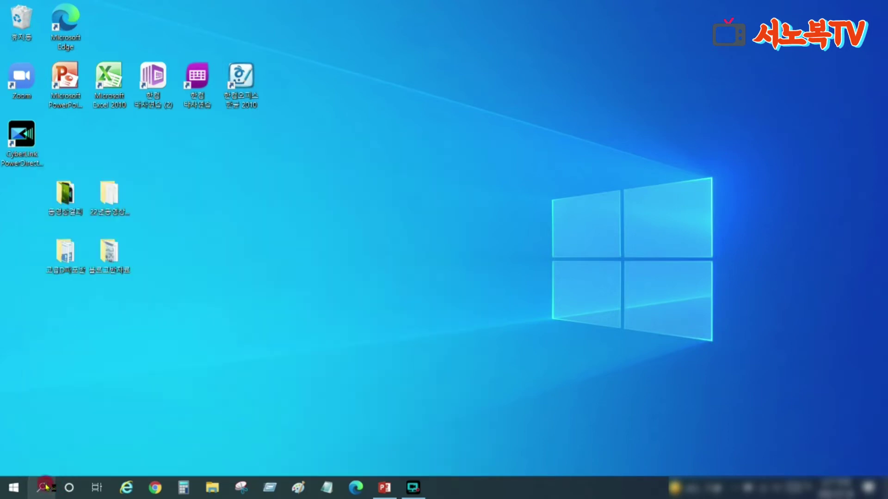
click(44, 487)
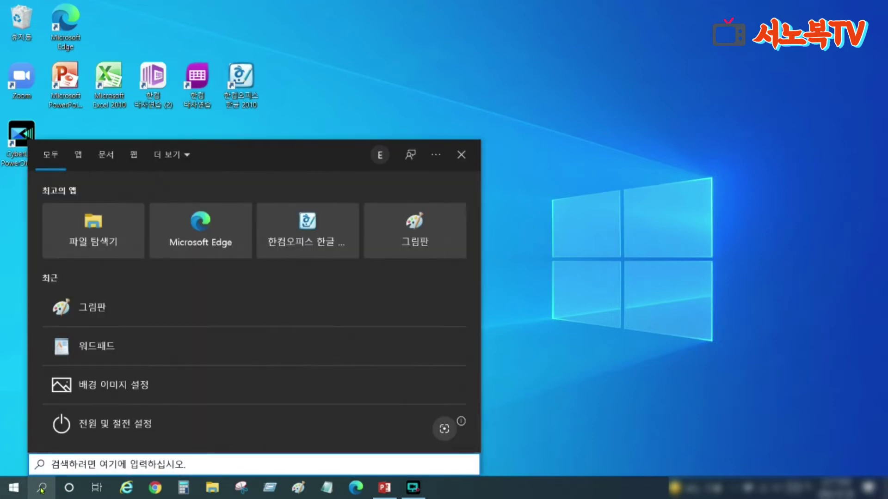
click(44, 490)
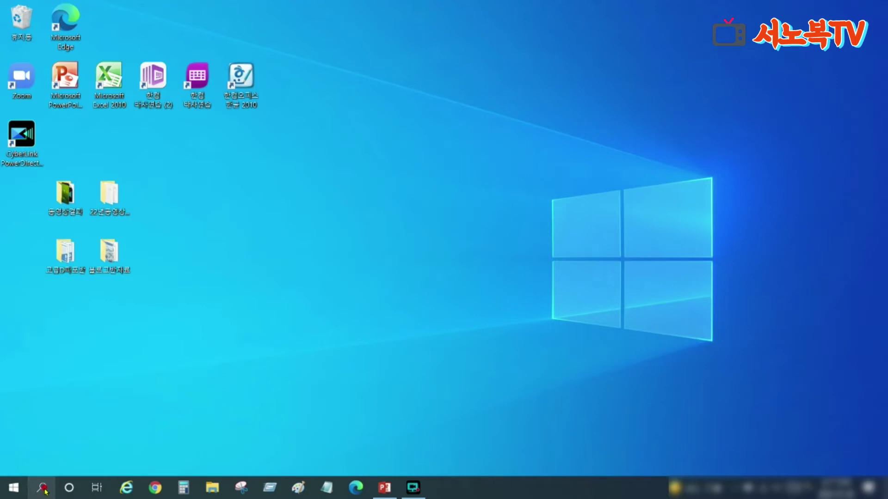
click(44, 489)
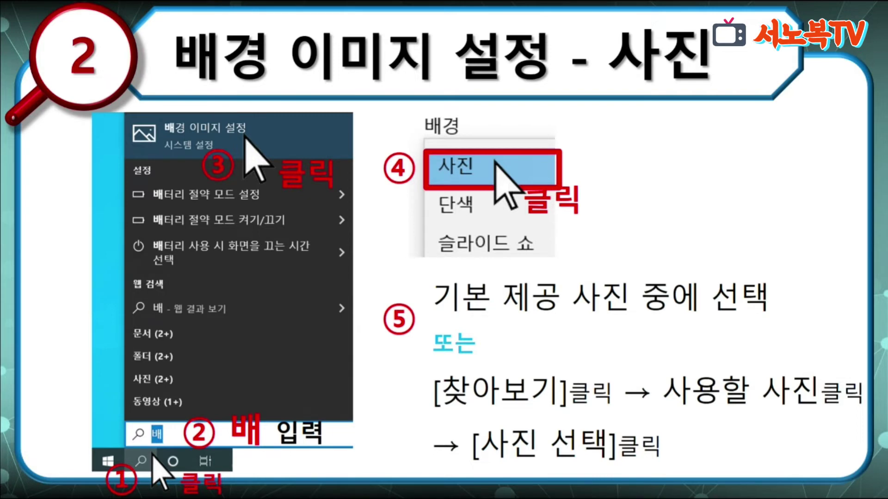
drag(611, 83, 689, 97)
drag(152, 451, 152, 467)
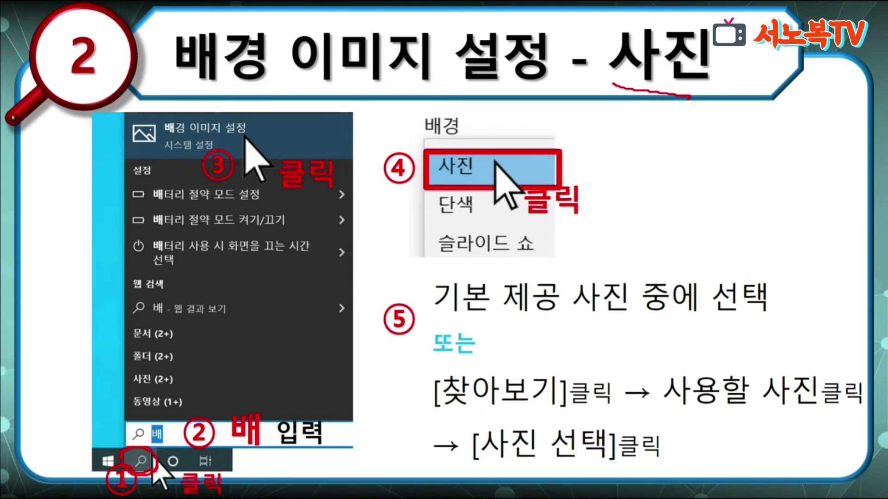
drag(245, 445, 268, 443)
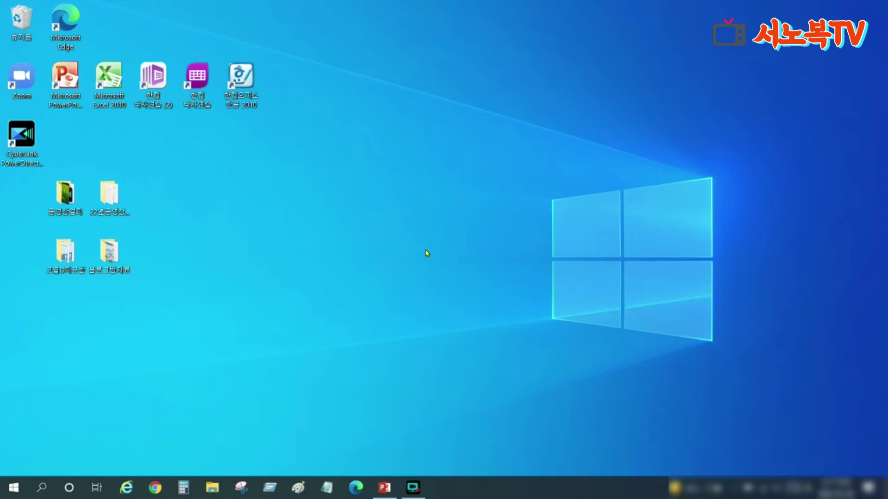
Step: Search Windows for "배" and open 배경 이미지 설정 from the results, staying on the 배경 page
click(42, 491)
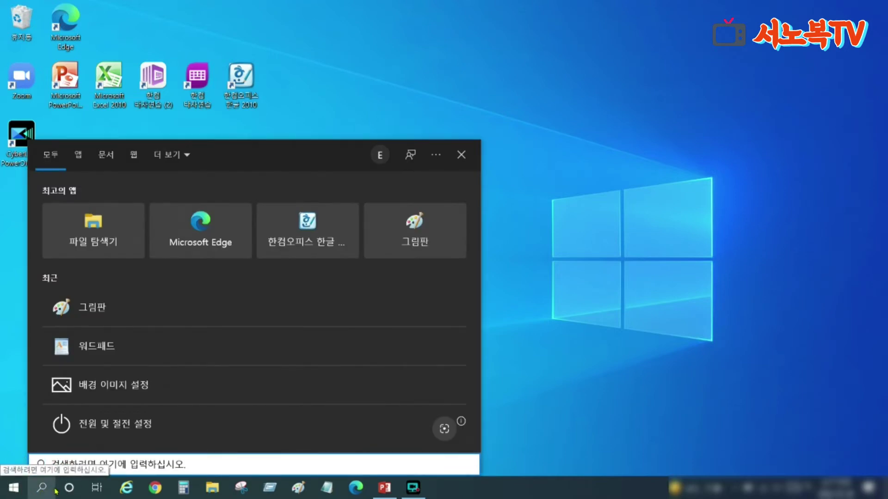
text(배)
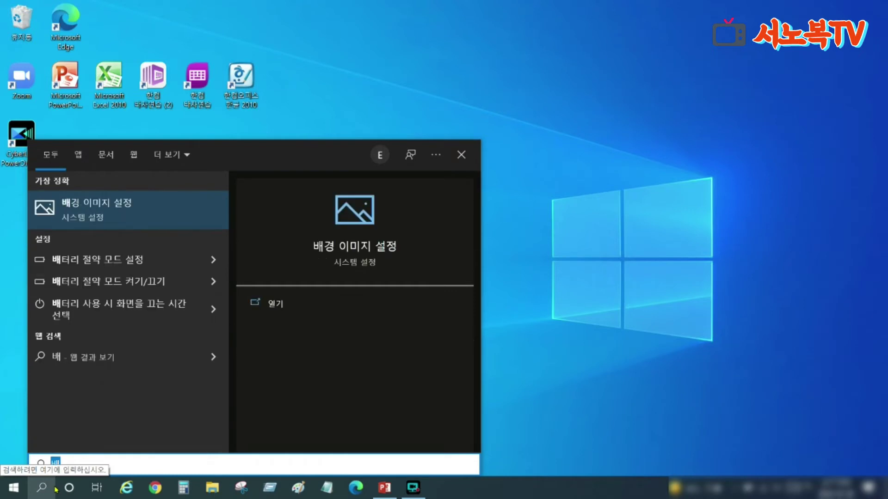
click(120, 214)
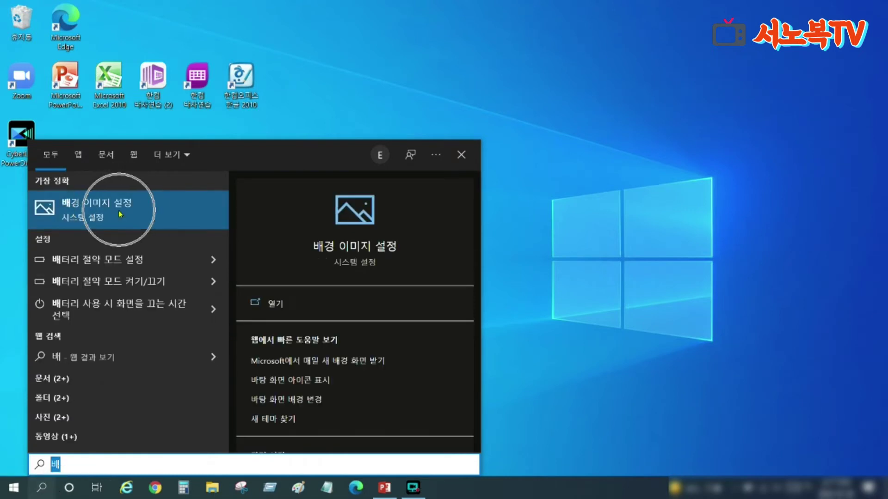
click(120, 215)
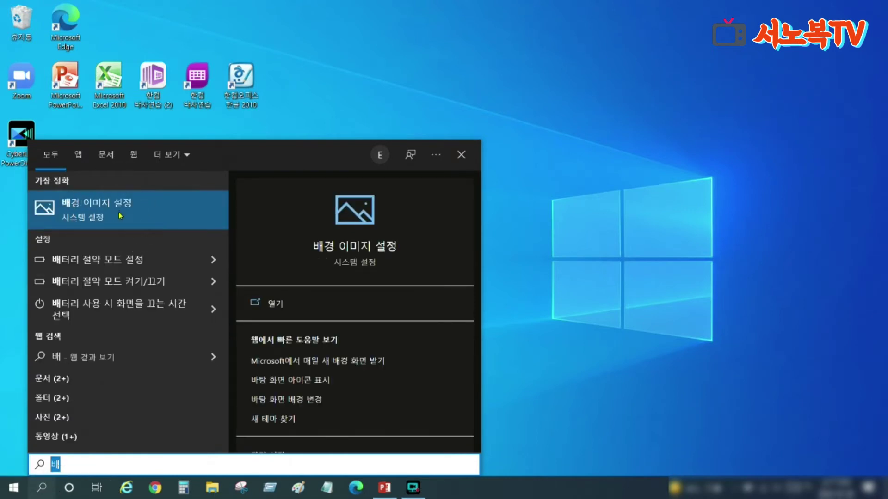
click(120, 216)
click(120, 215)
click(120, 211)
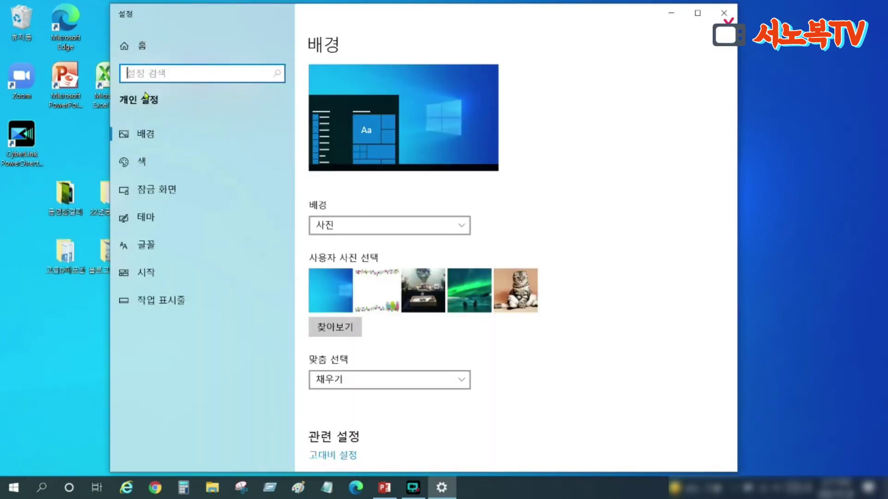
click(159, 138)
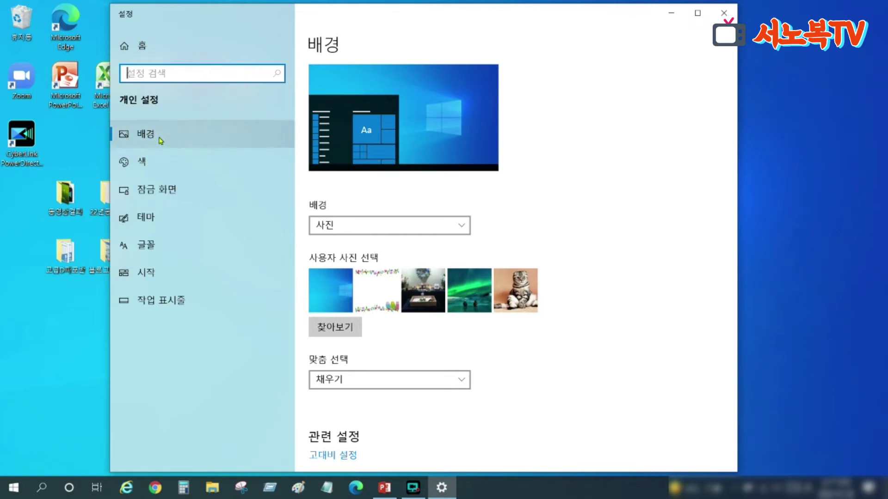
click(160, 140)
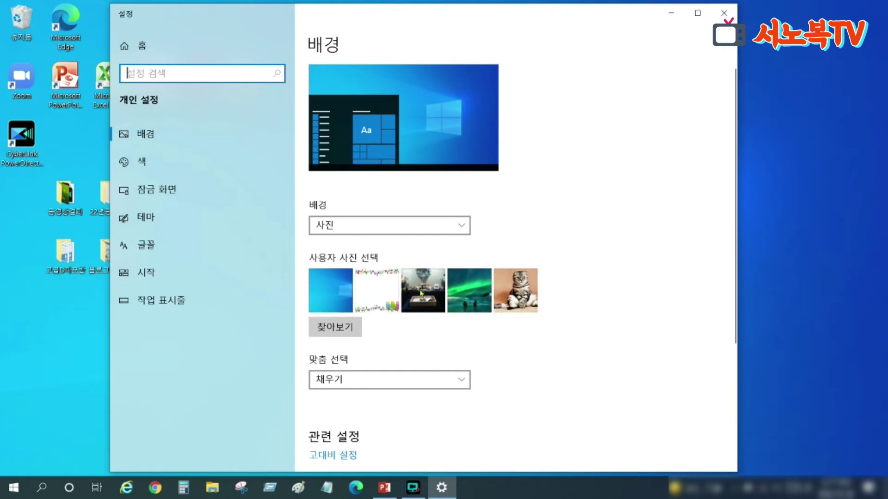
Step: Set the green aurora picture from the recent photos as the desktop background and minimize the settings window
click(476, 295)
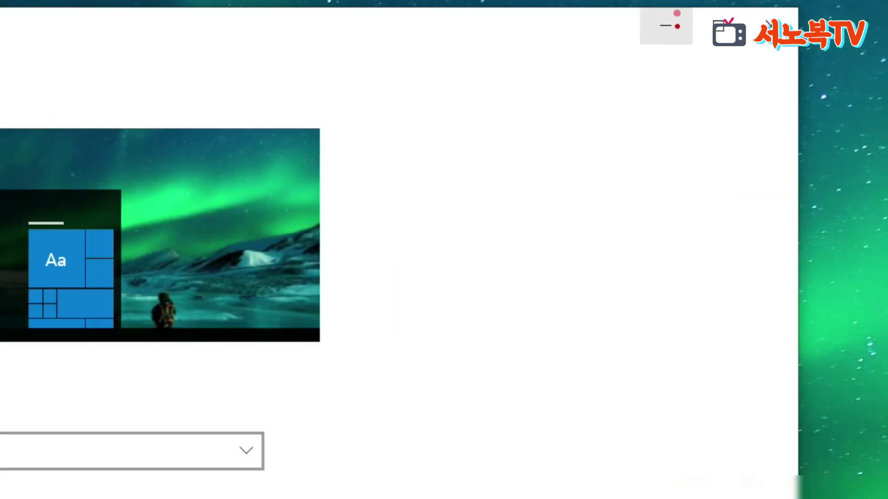
drag(677, 26, 686, 55)
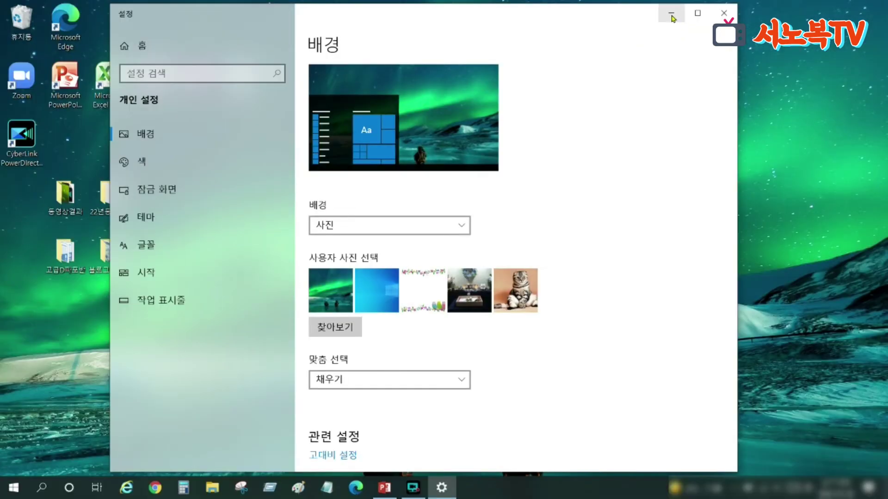
click(666, 25)
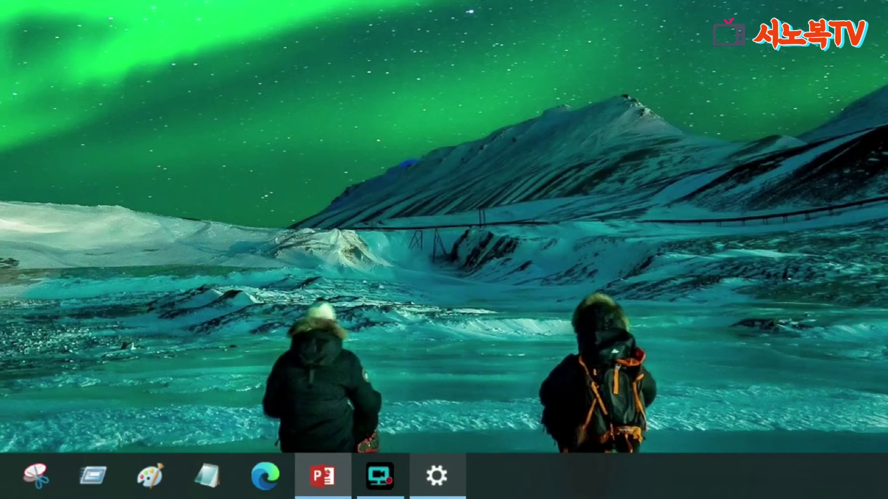
Step: Browse for the picture hill-421569_1920 in the 배경사진 folder, set it as the desktop background, and minimize the settings window
mouse_move(454, 498)
mouse_down()
mouse_move(420, 479)
mouse_move(456, 497)
mouse_up()
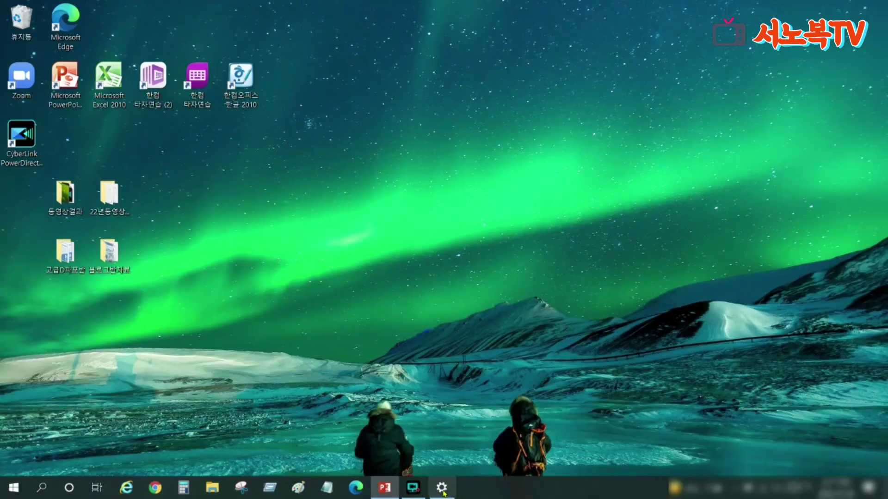
click(435, 476)
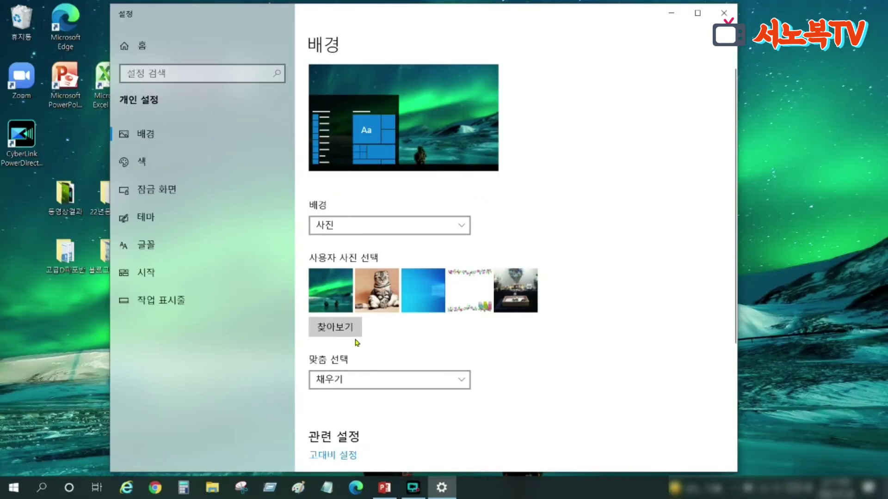
click(348, 317)
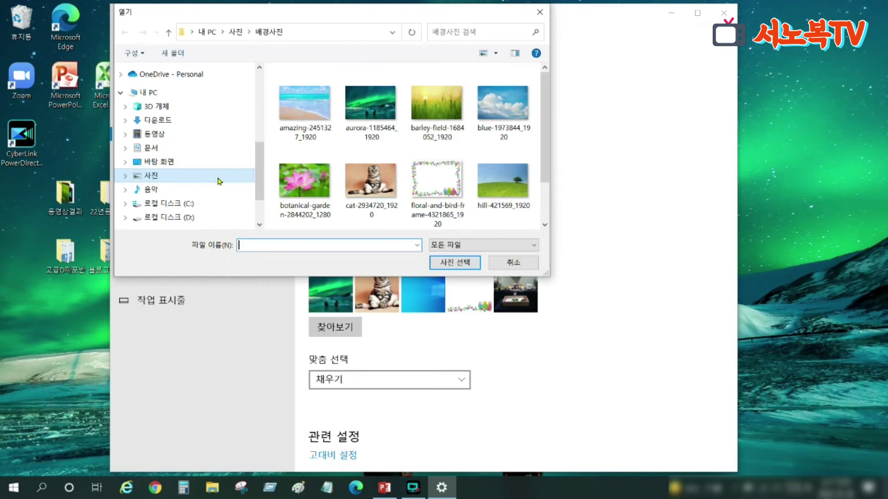
click(498, 204)
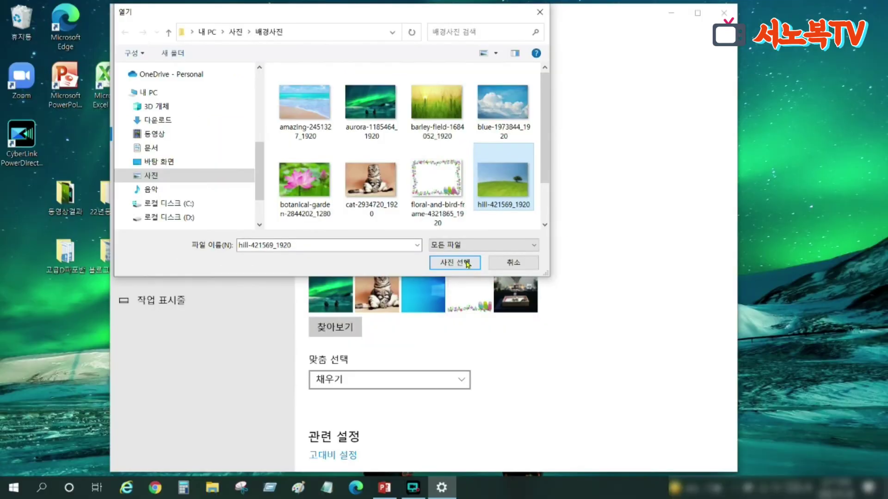
click(433, 330)
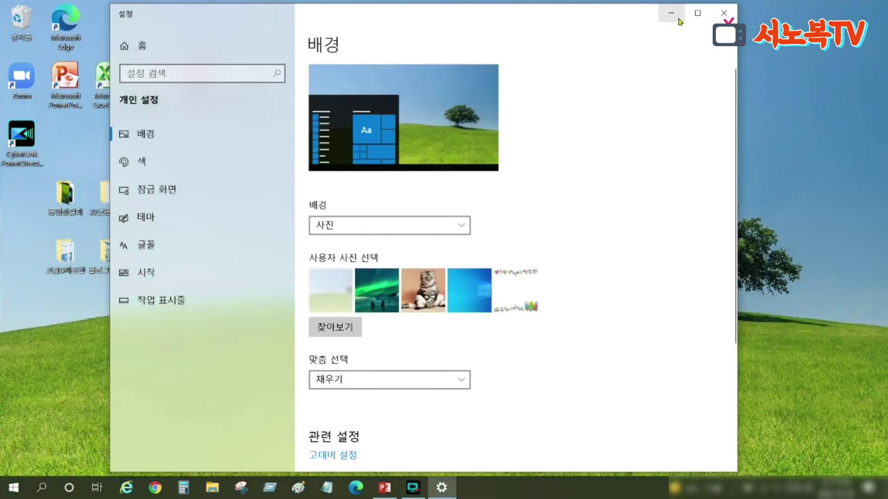
click(671, 13)
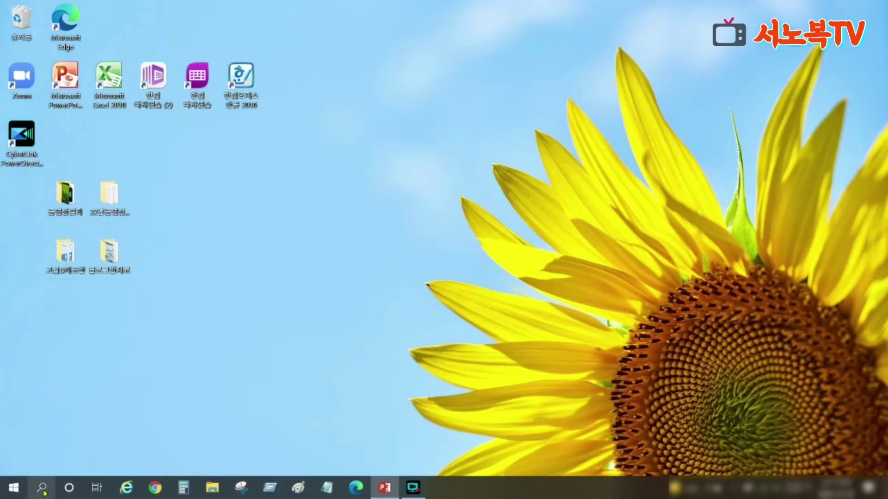
Step: Reopen 배경 이미지 설정 by searching Windows for "배" and go to the 배경 page
click(41, 488)
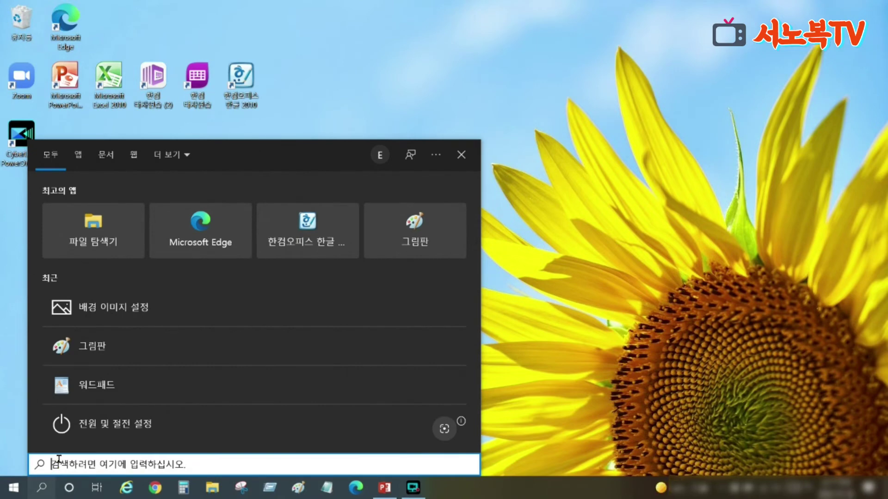
text(배)
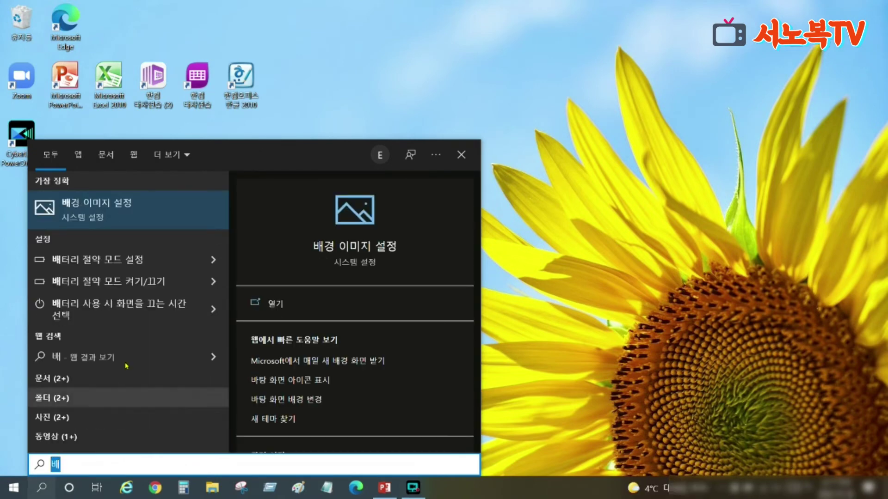
click(147, 218)
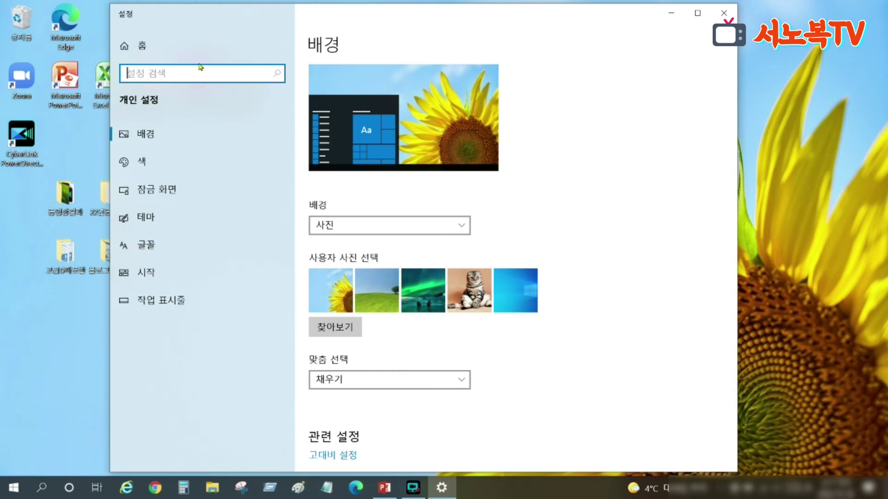
click(158, 105)
click(151, 137)
Step: Change the desktop background type to 단색 with black as the colour and close the settings window
click(347, 226)
click(346, 228)
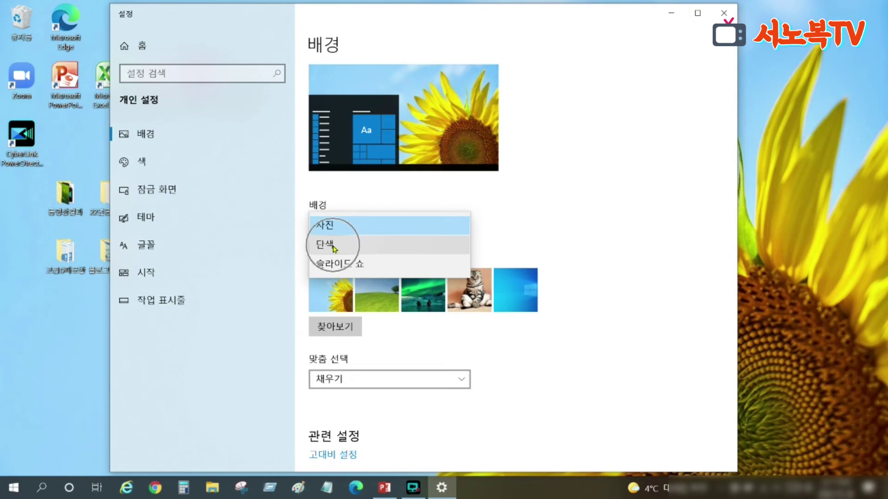
click(334, 249)
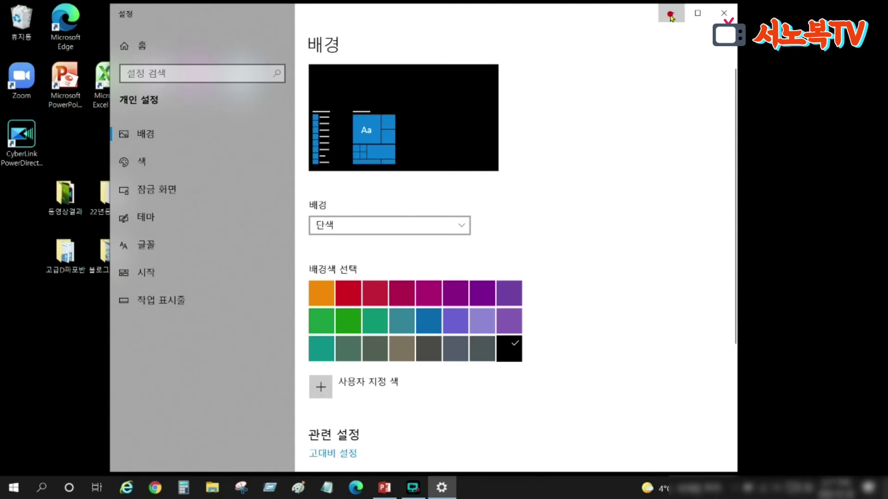
click(669, 13)
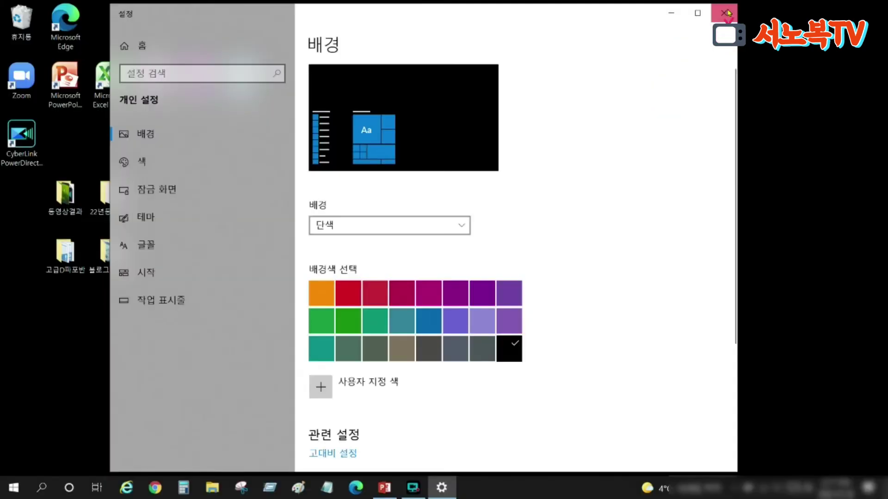
click(715, 25)
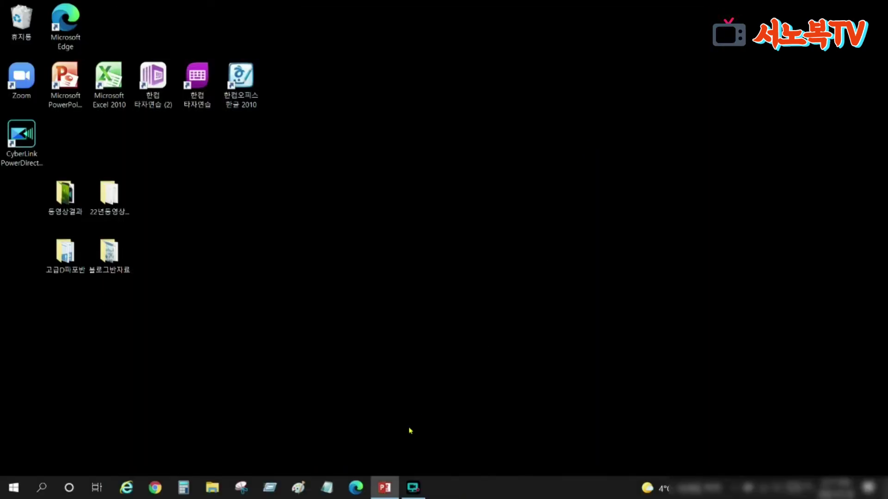